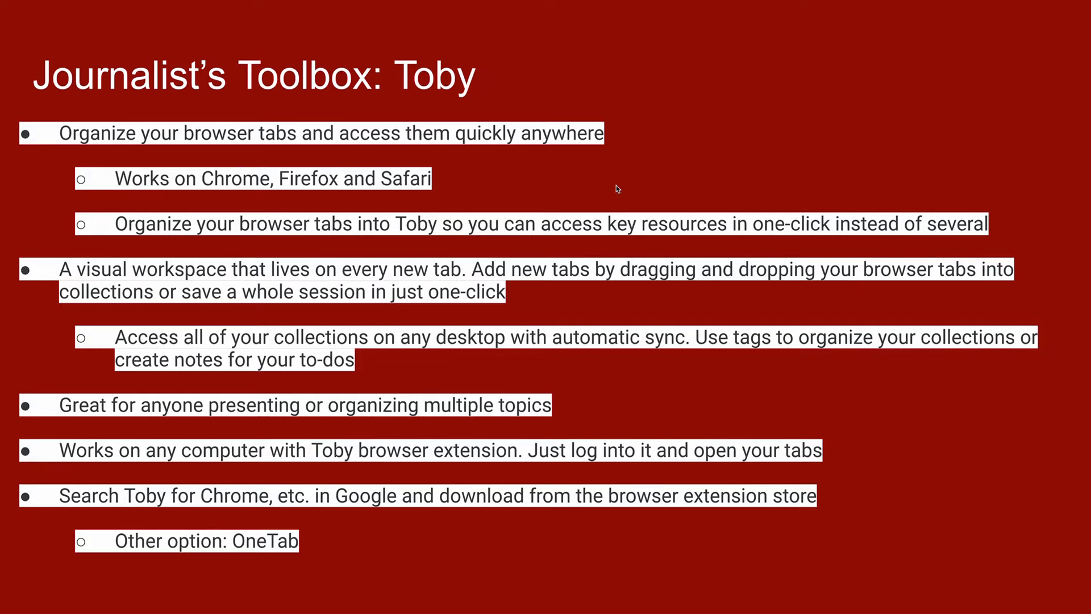
Exit the full-screen slideshow back to the 'Journalist's Toolbox: Toby' deck editor.
key("Escape")
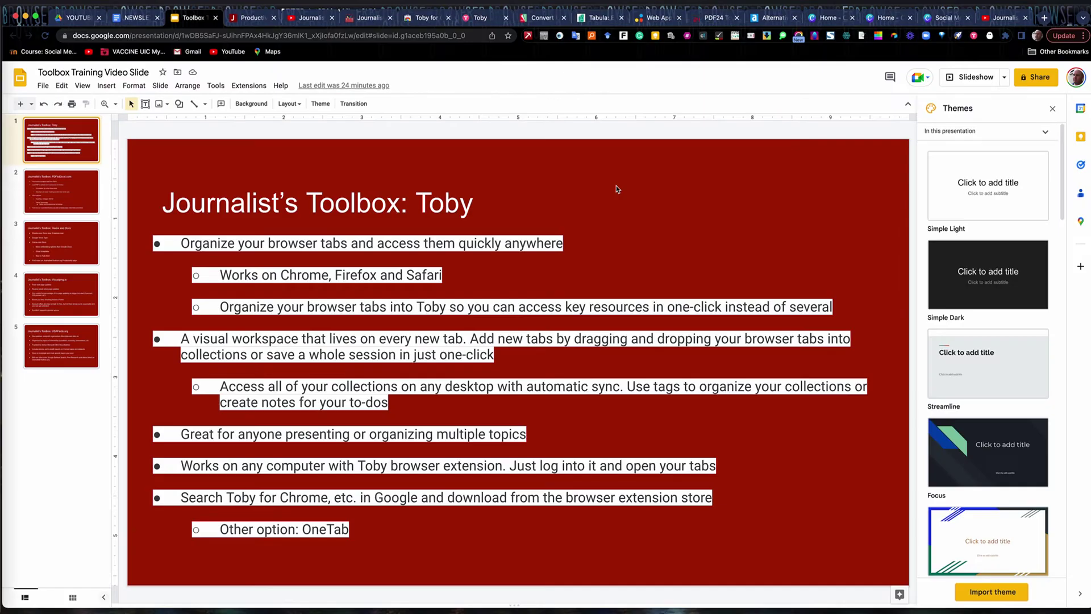
Switch to the Toby Web Store tab and open a new window showing Toby's My Collections.
left_click(418, 19)
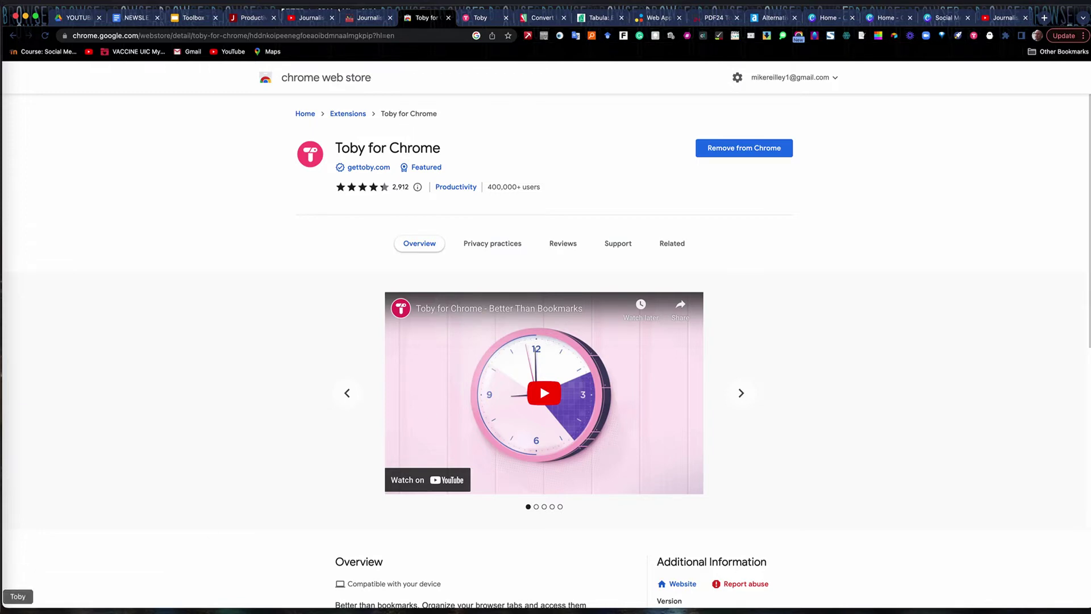
key("super+n")
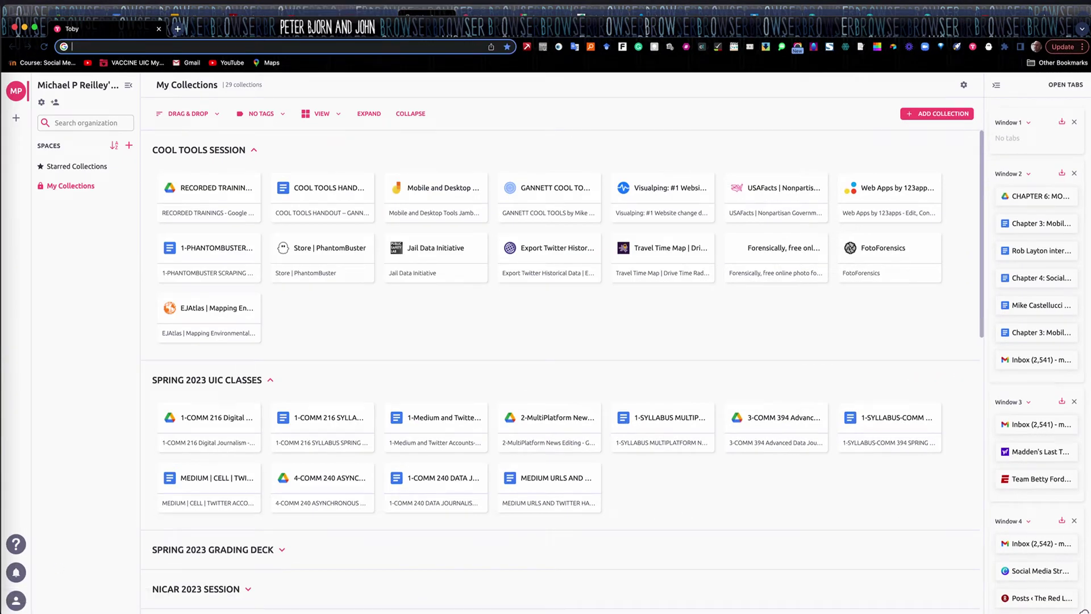
Open new tabs loading espn.com and a Google search for cnn.
left_click(179, 29)
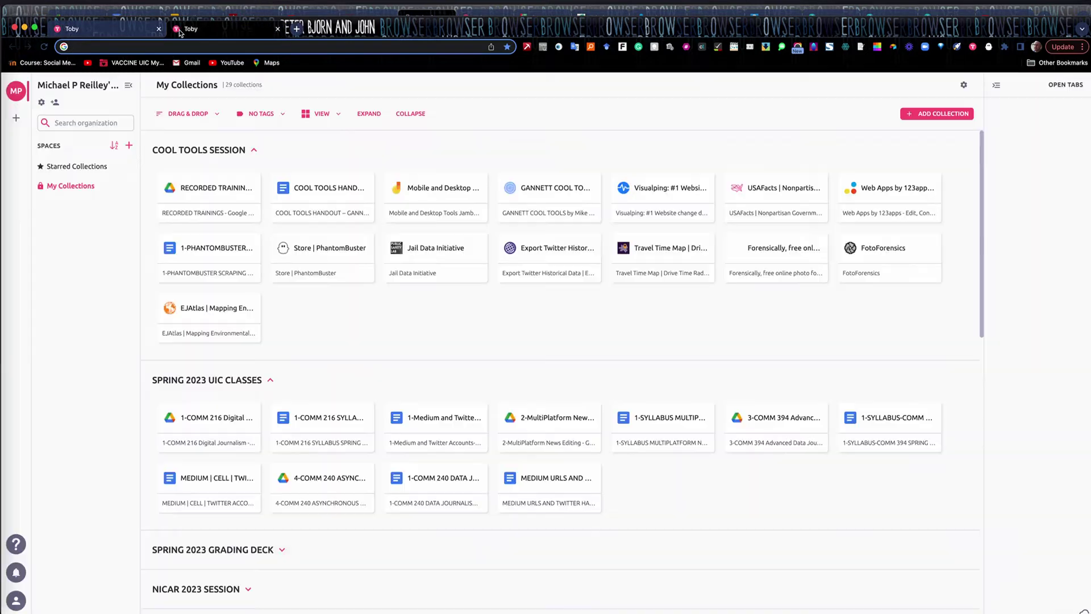
type("espn.com")
key("Return")
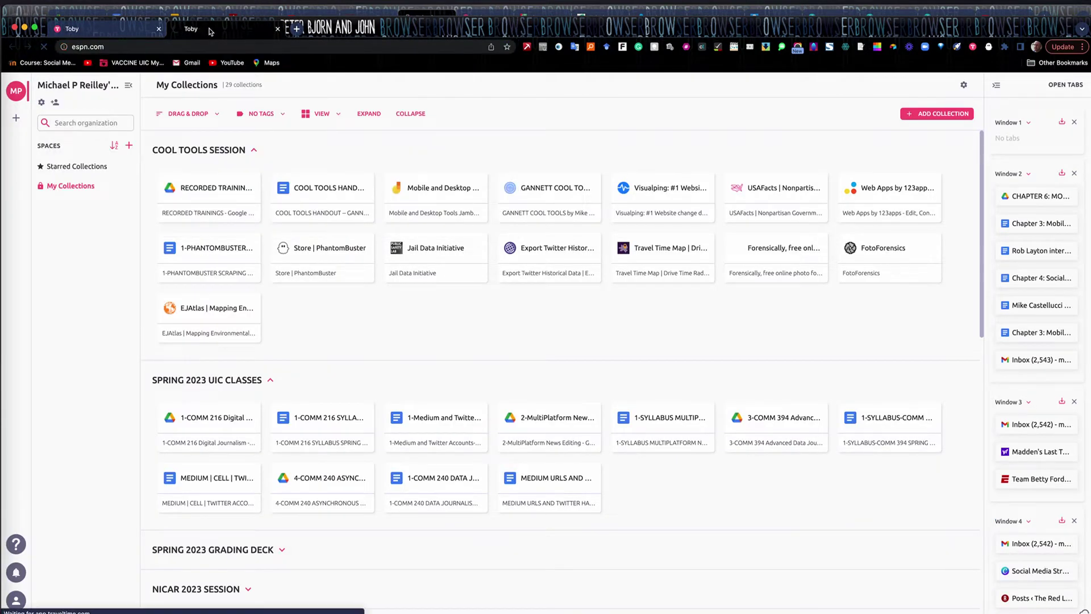
left_click(296, 28)
type("cnn")
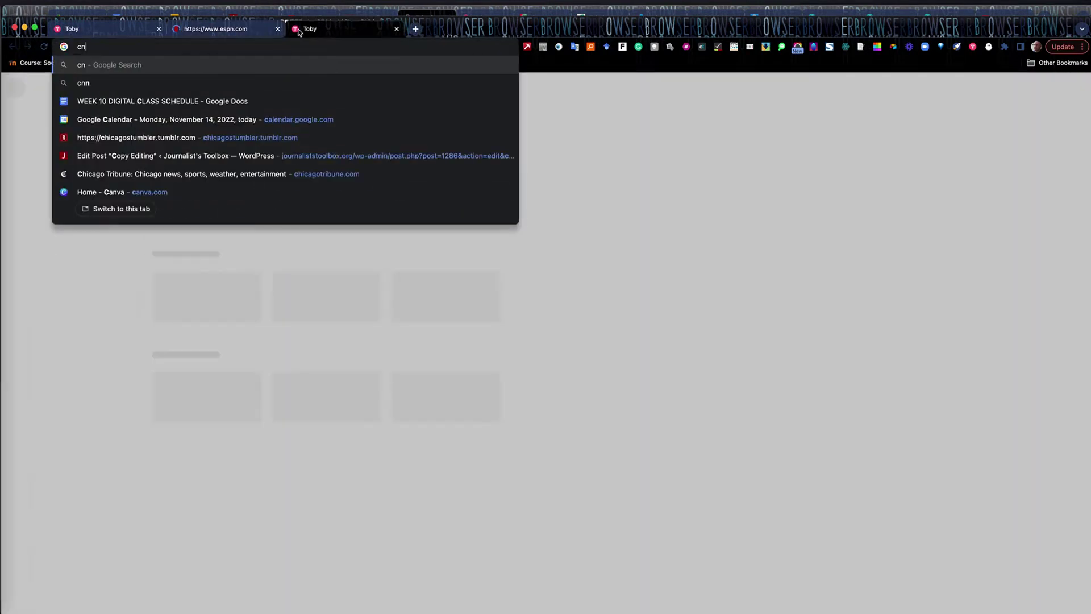
left_click(146, 85)
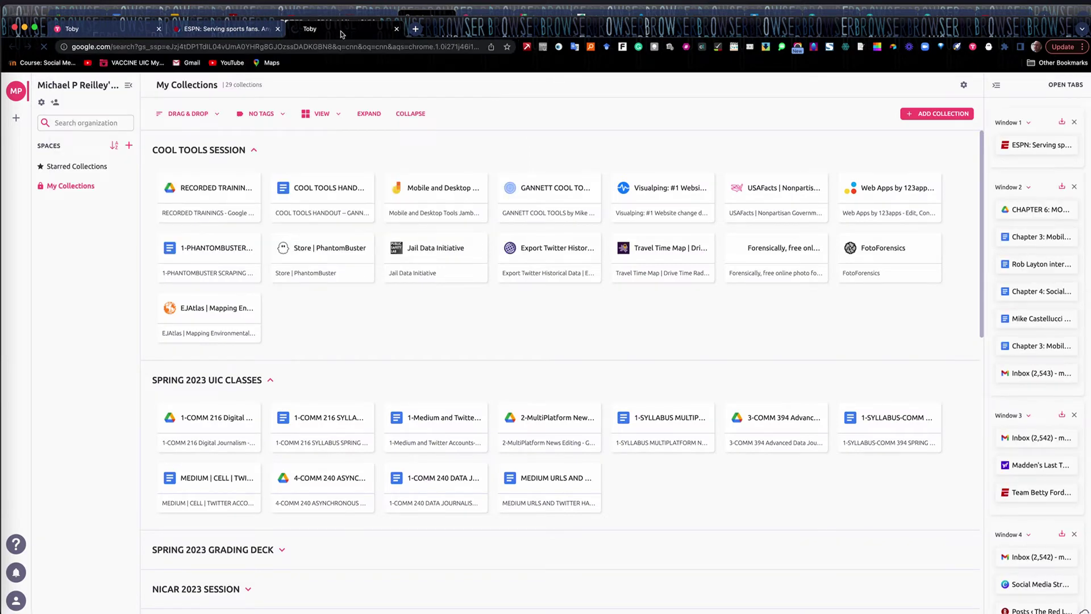
Open two more tabs loading journaliststoolbox.org and redlineproject.news.
left_click(417, 29)
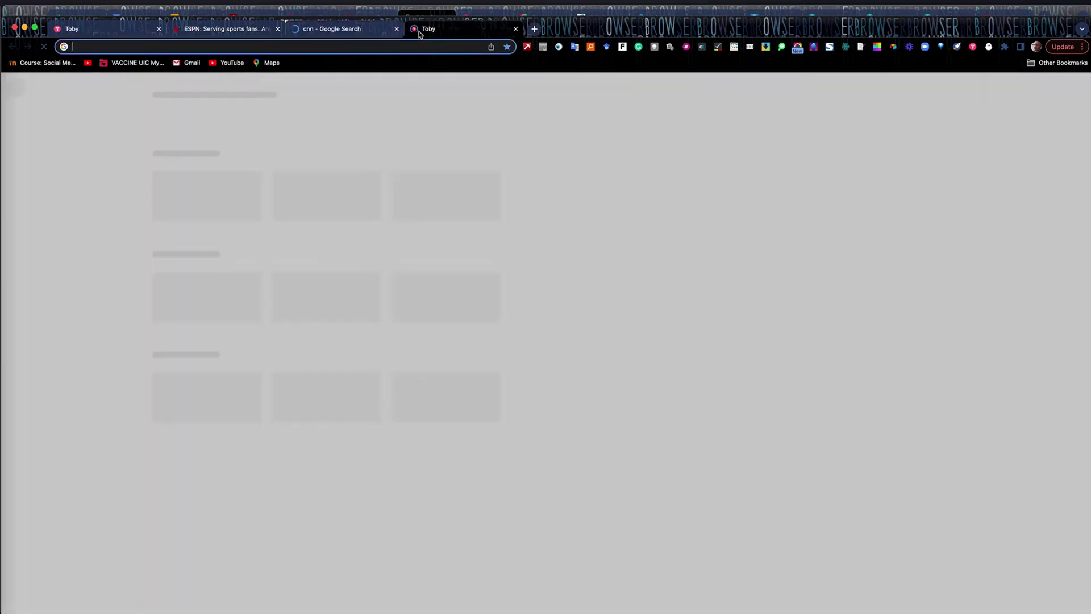
type("journa")
key("Return")
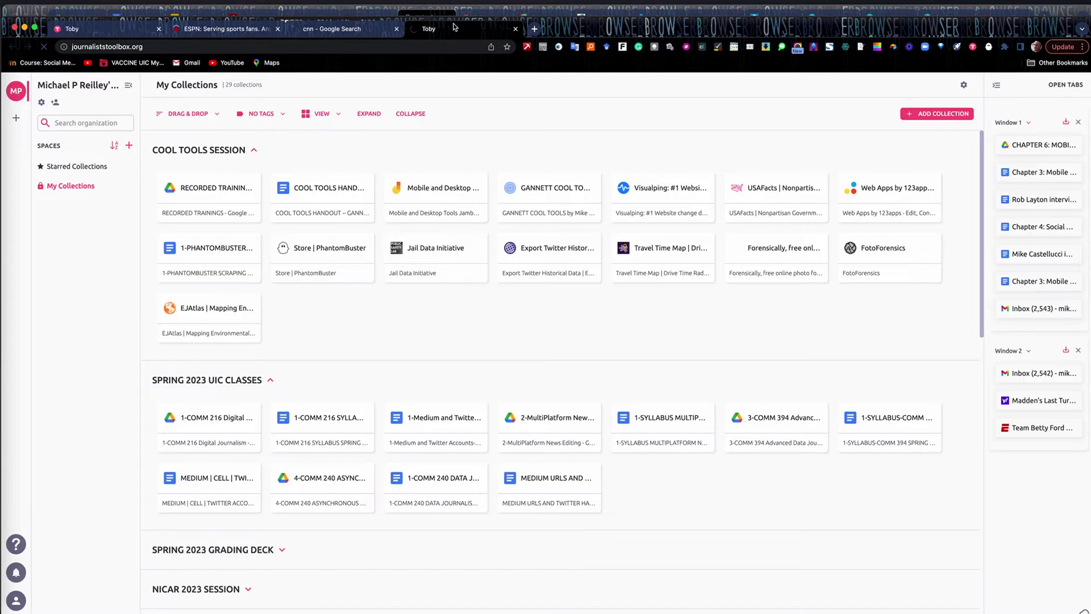
left_click(534, 30)
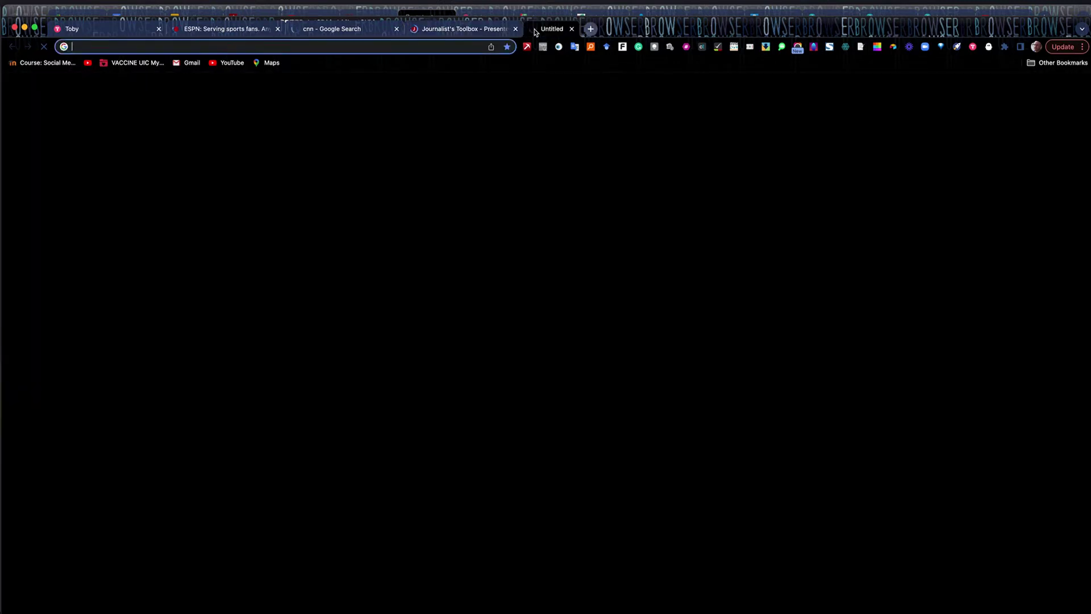
type("redlineproject.news")
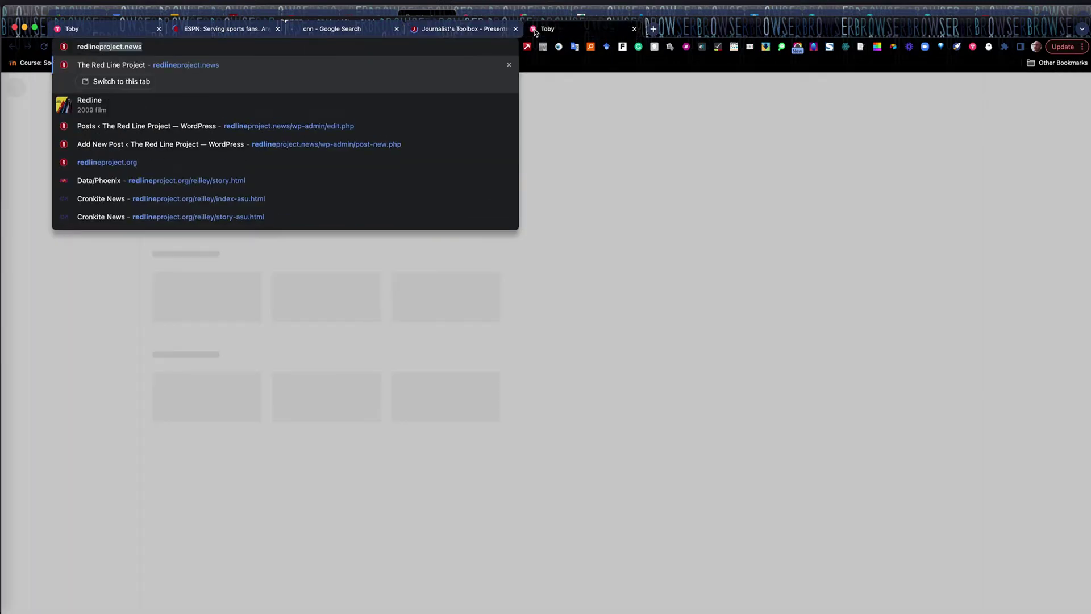
key("Return")
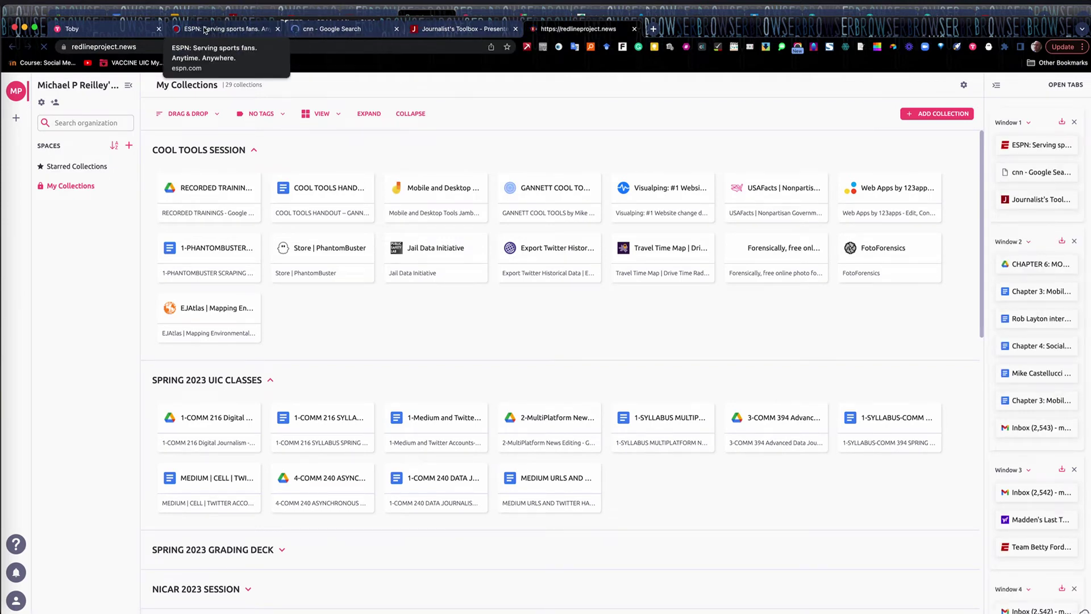
Visit the ESPN, cnn, Journalist's Toolbox and Red Line Project tabs, then return to Toby.
left_click(205, 30)
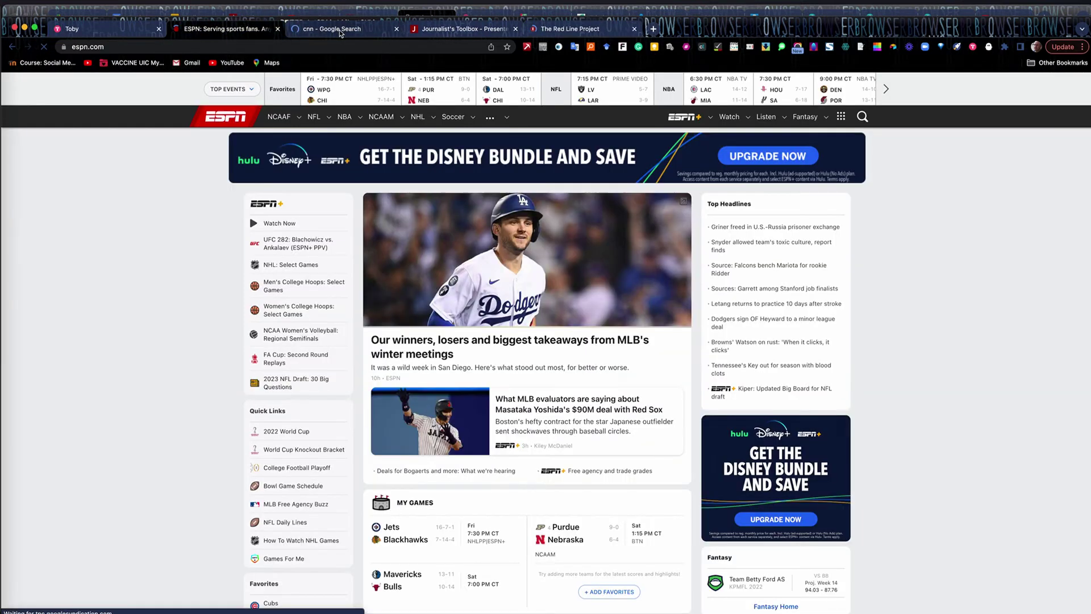
left_click(339, 29)
left_click(447, 31)
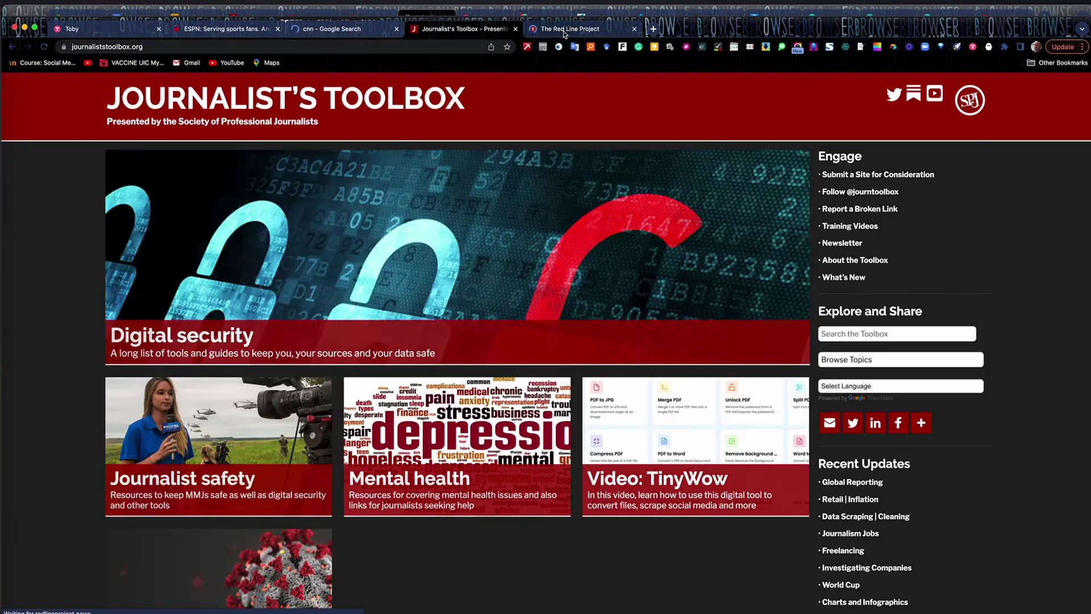
left_click(564, 31)
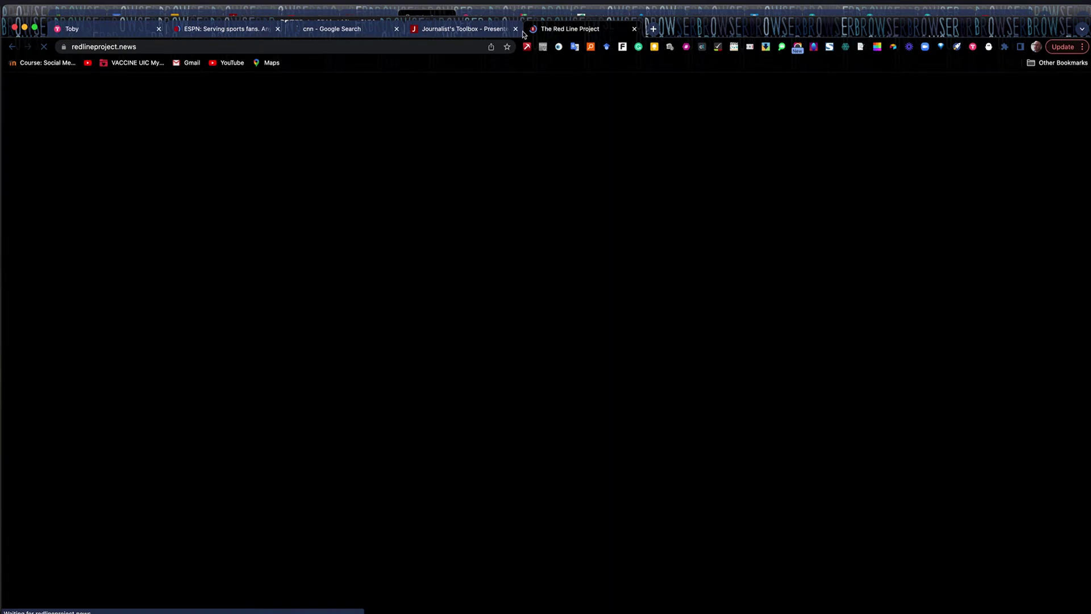
left_click(98, 30)
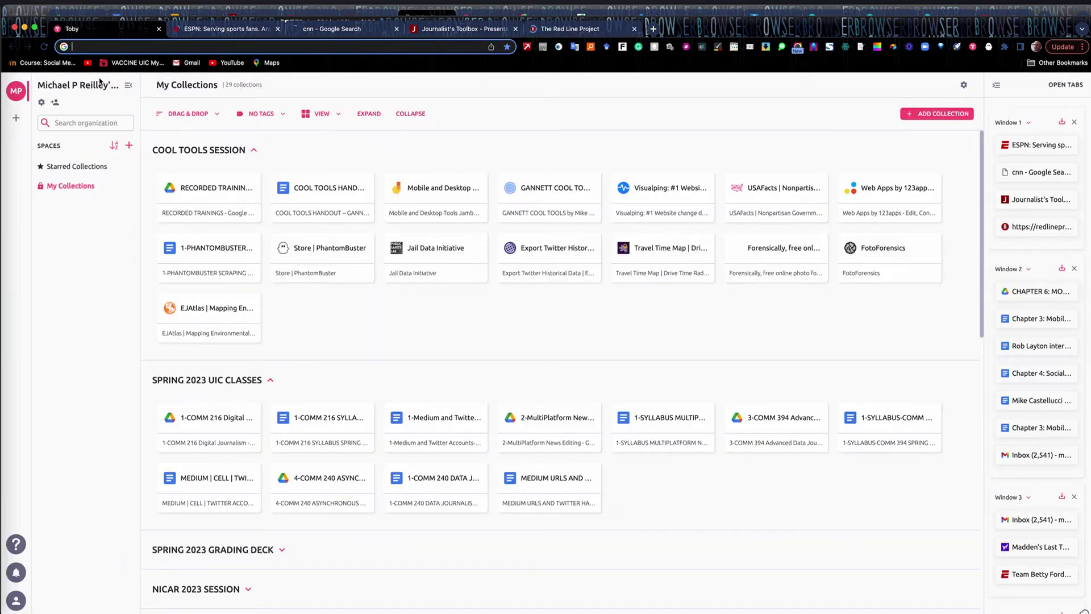
Collapse COOL TOOLS SESSION and browse GOOGLE WEBINARS' link cards, then revisit the cnn tab.
left_click(254, 153)
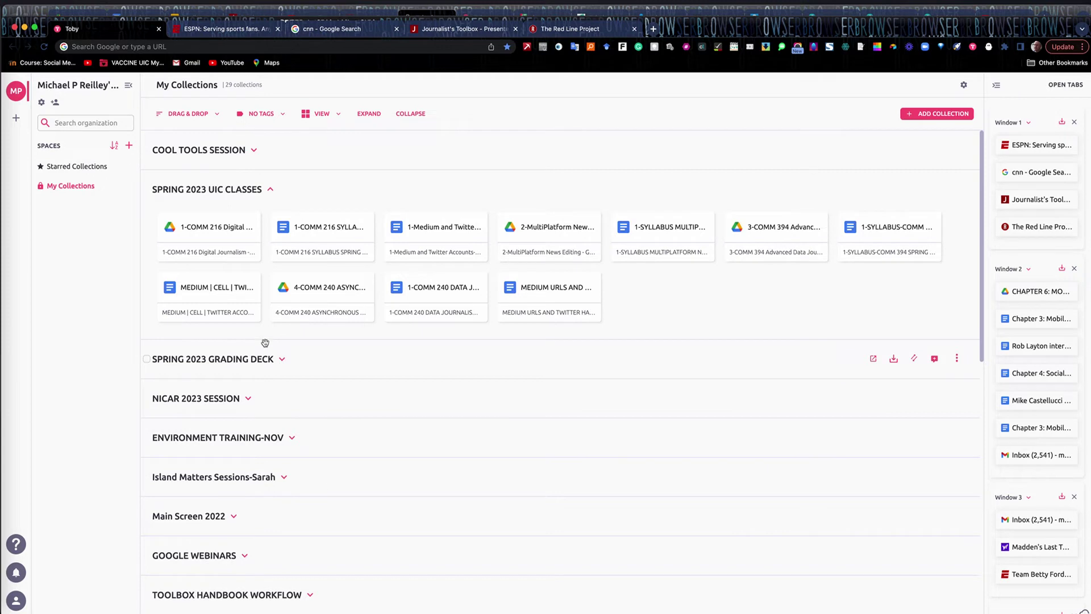
scroll(267, 300, "down", 3)
scroll(267, 300, "down", 2)
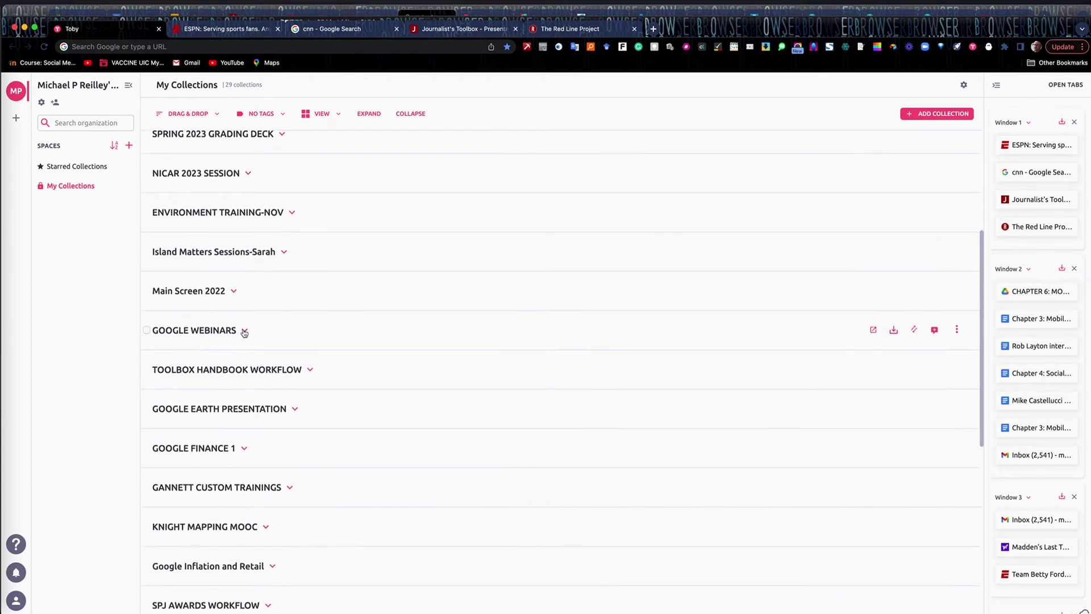
left_click(244, 332)
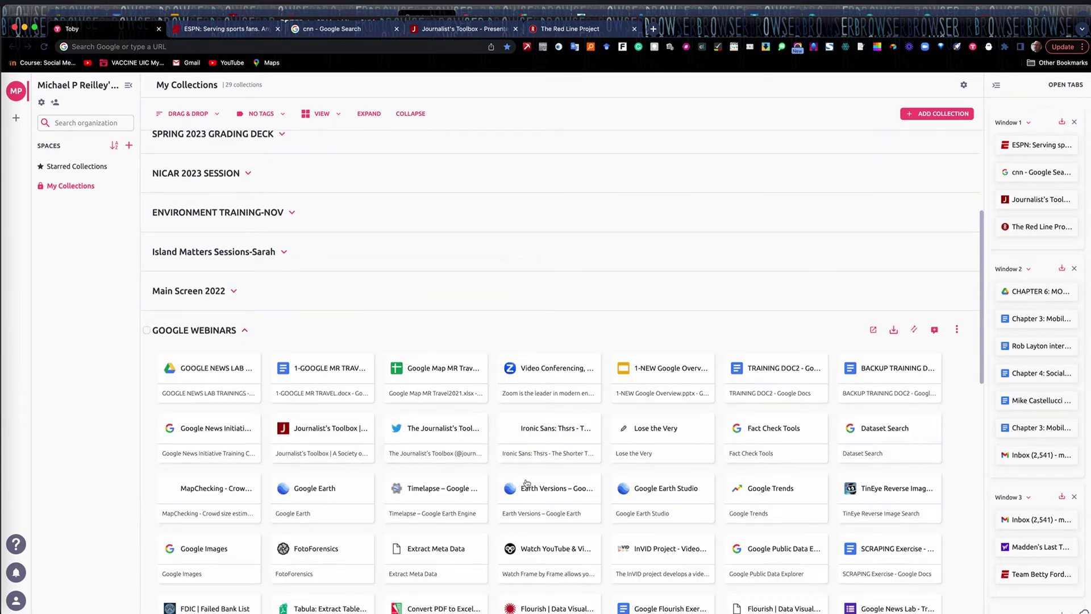
scroll(719, 463, "down", 4)
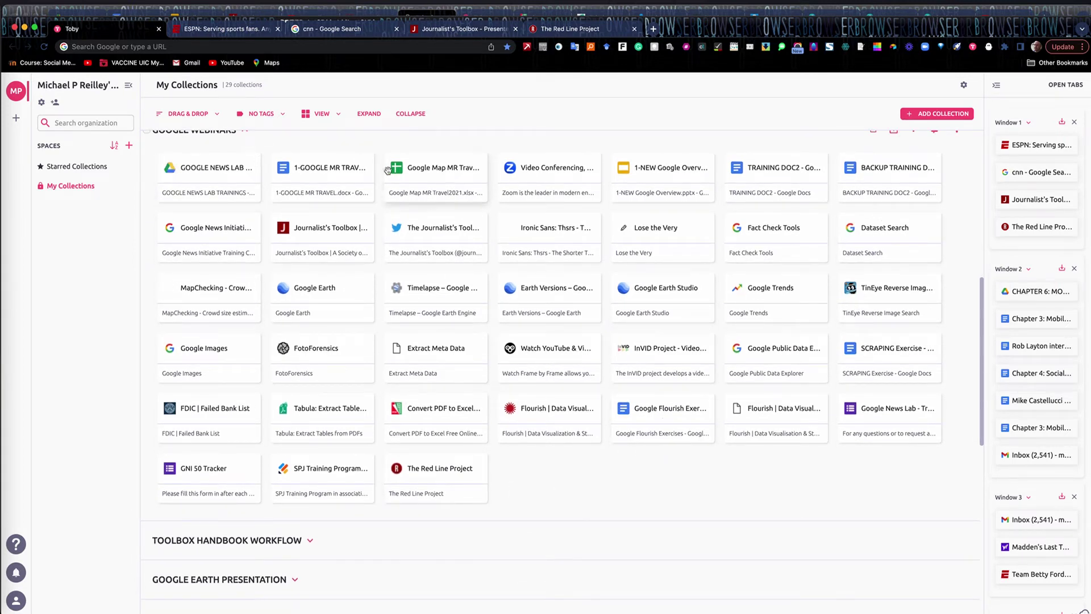
scroll(359, 165, "up", 5)
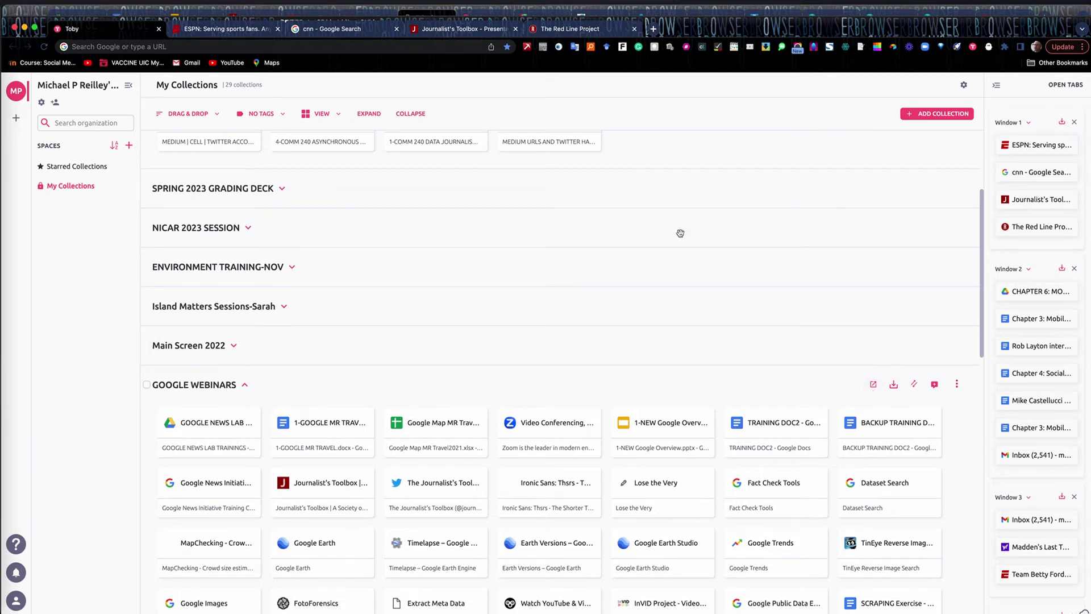
scroll(679, 231, "up", 3)
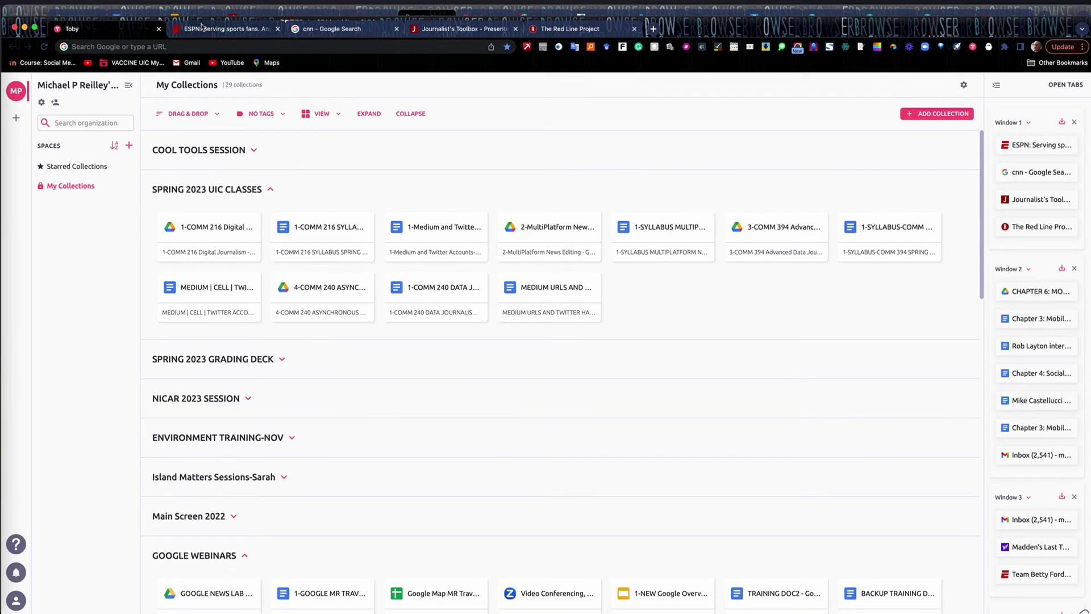
left_click(327, 31)
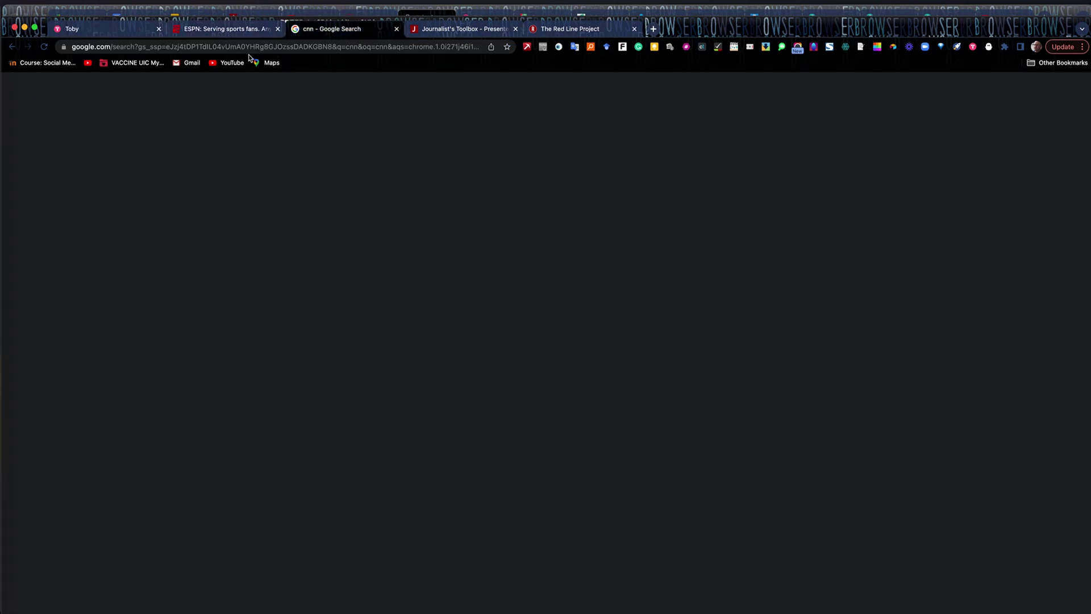
left_click(148, 32)
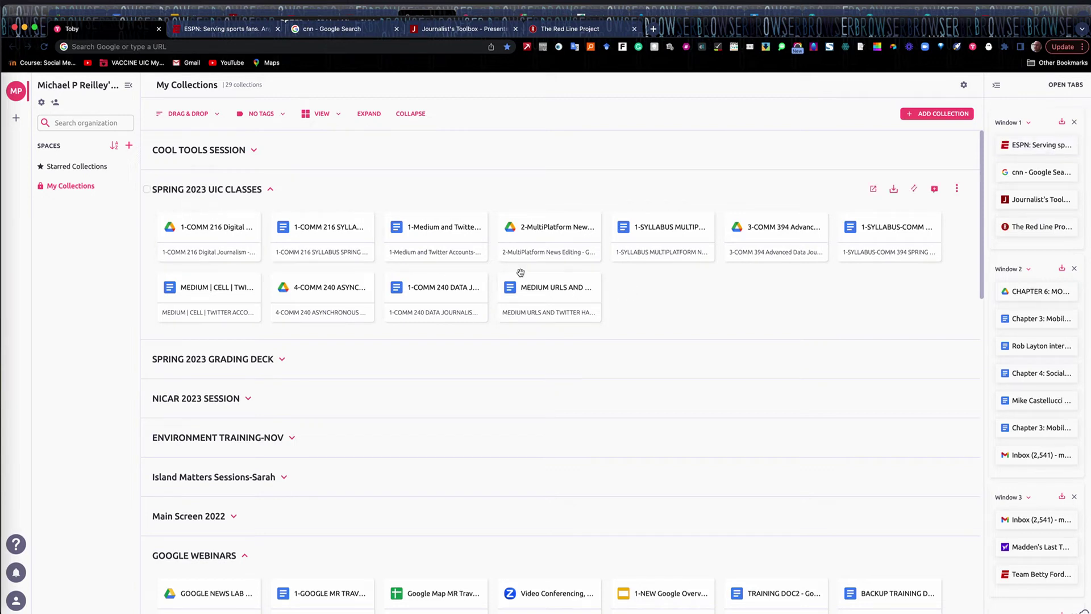
Save Window 1's four tabs as a collection titled 'PRACTICE COLLECTION' and reorder its Red Line Project link.
left_click(1062, 123)
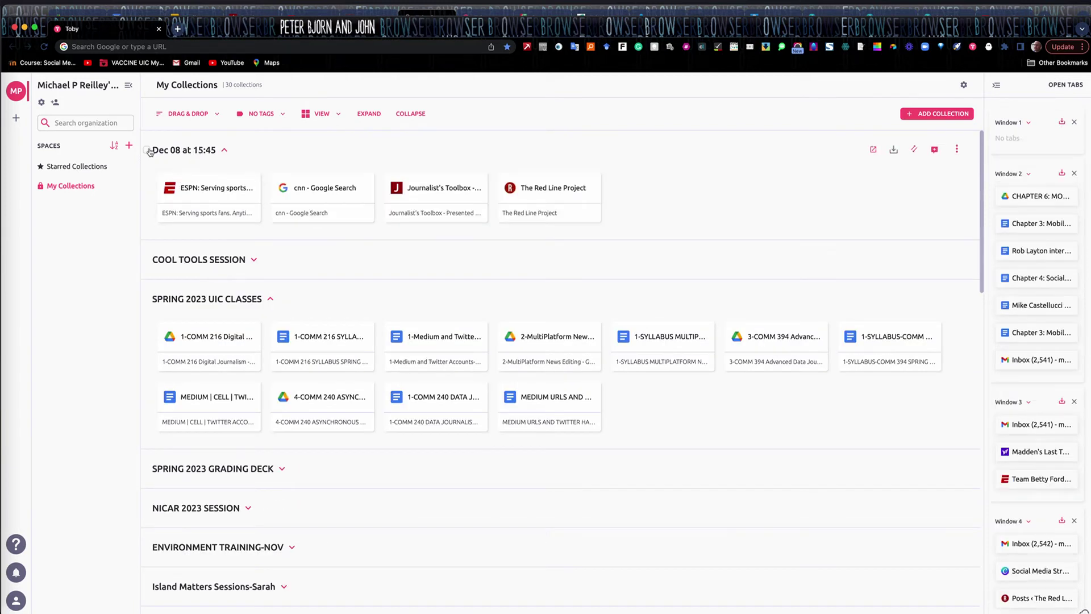
left_click(178, 149)
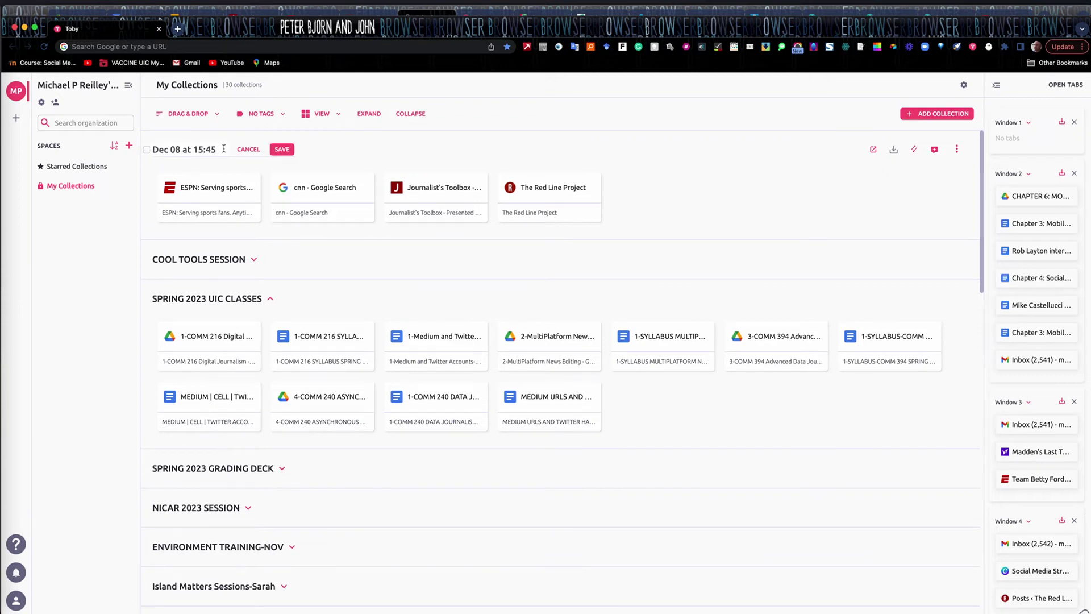
left_click_drag(209, 153, 152, 155)
type("P")
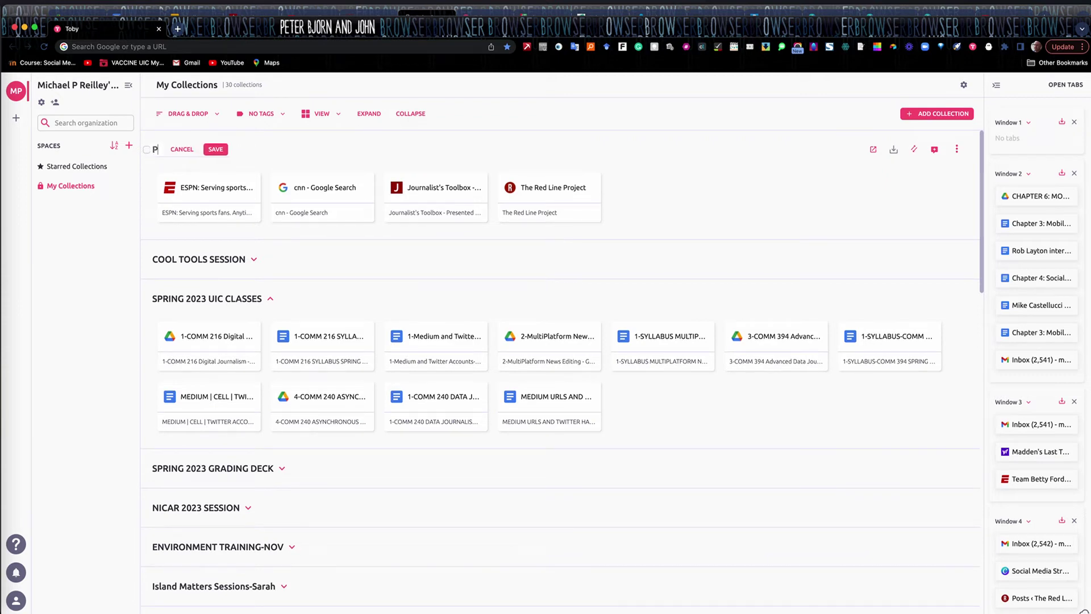
type("RACTICE COLLECTI")
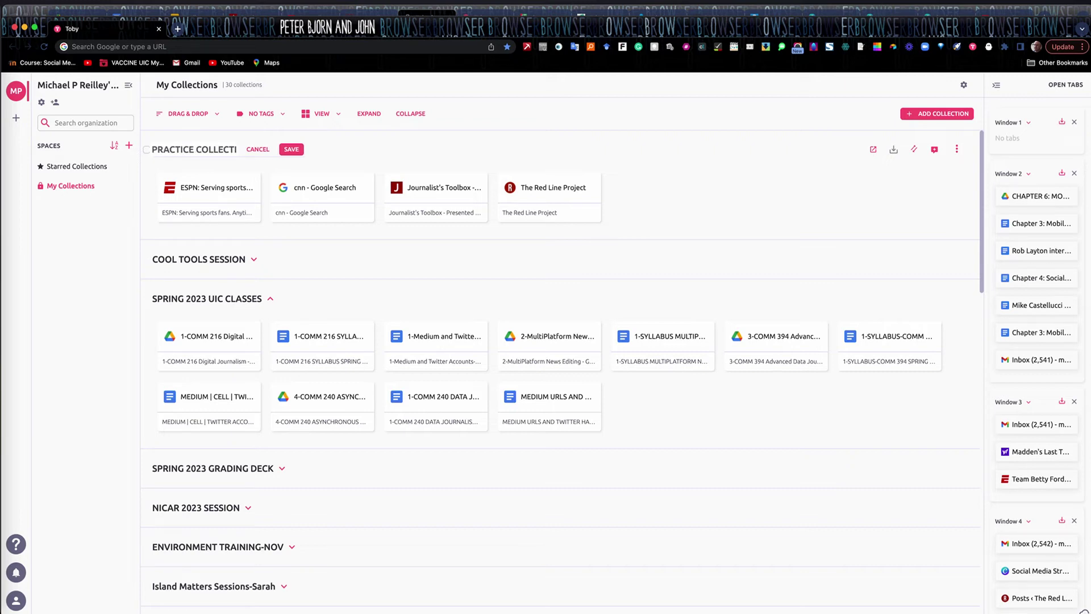
type("ON")
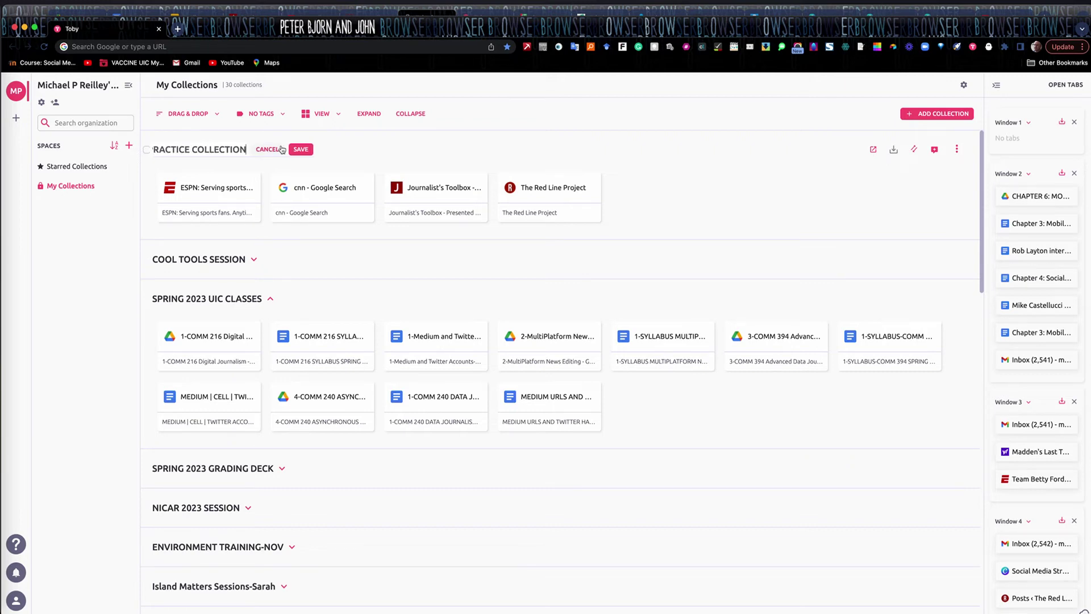
left_click(300, 150)
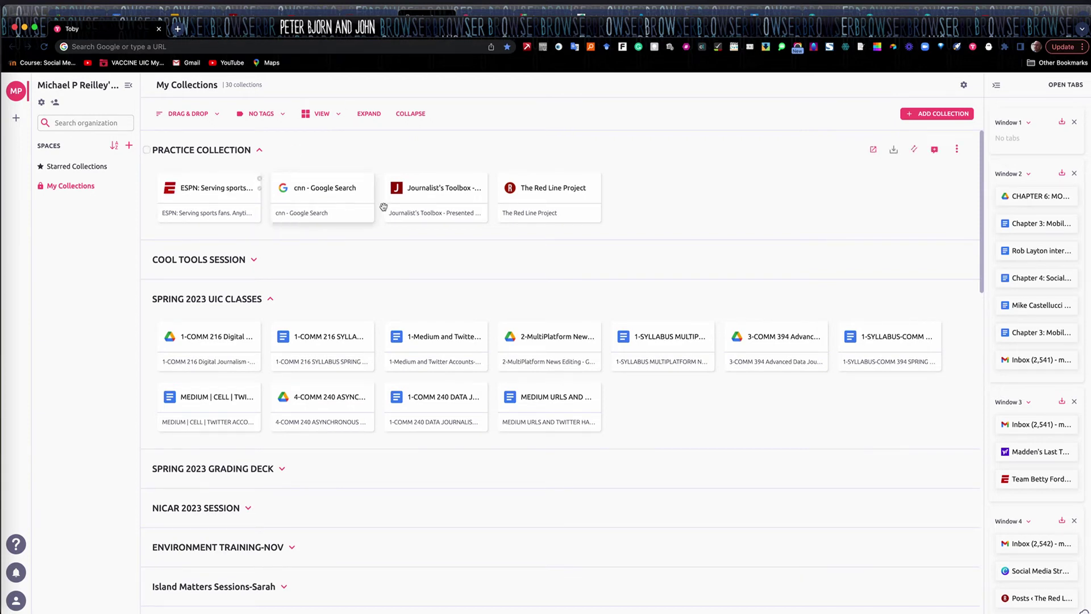
mouse_move(543, 194)
left_mouse_down()
mouse_move(324, 205)
mouse_move(528, 210)
mouse_move(546, 198)
left_mouse_up()
Reopen all PRACTICE COLLECTION links as tabs, then close that browser window.
left_click(873, 150)
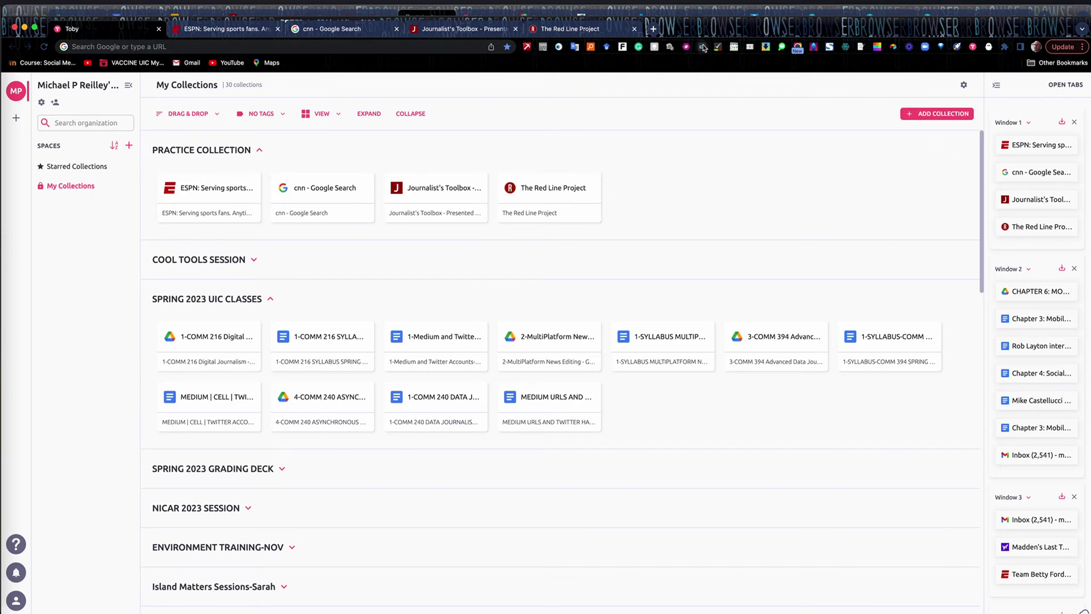
left_click(15, 27)
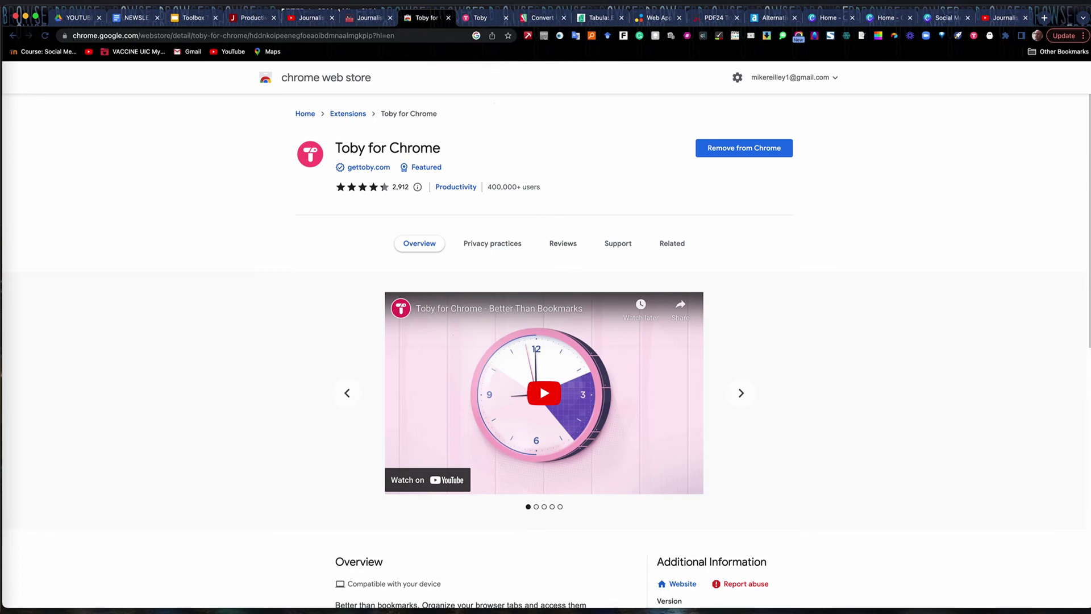
From a new Toby tab, delete PRACTICE COLLECTION via its More menu and confirm.
left_click(1044, 18)
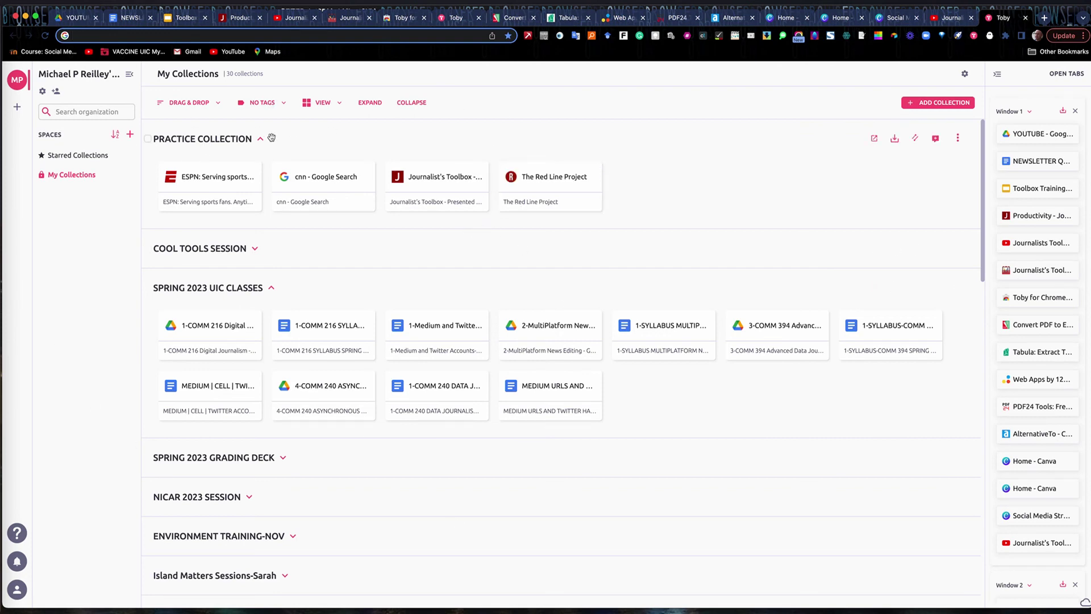
left_click(958, 142)
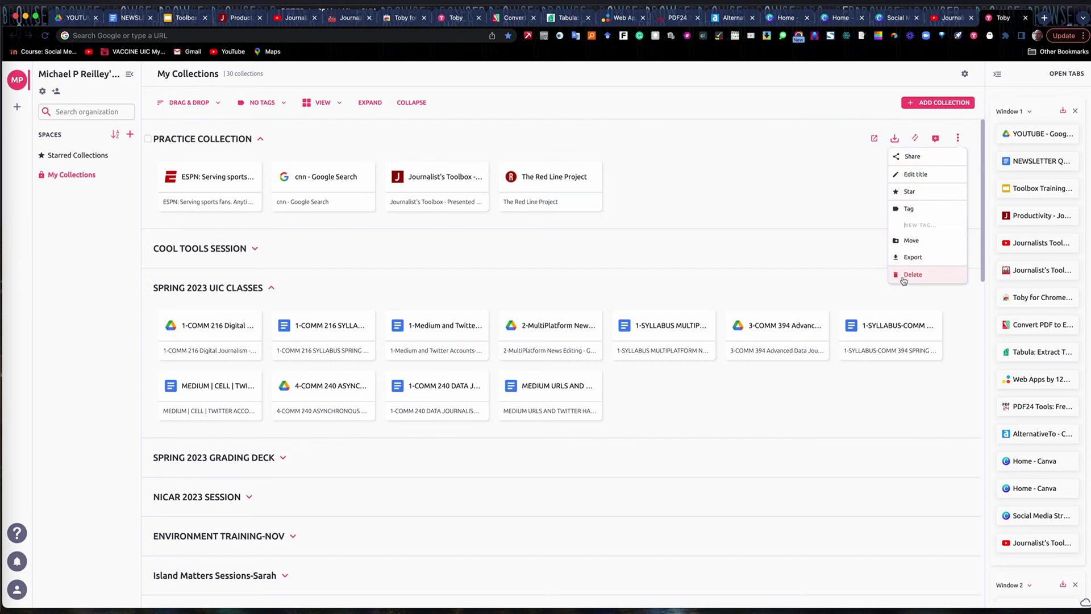
left_click(913, 276)
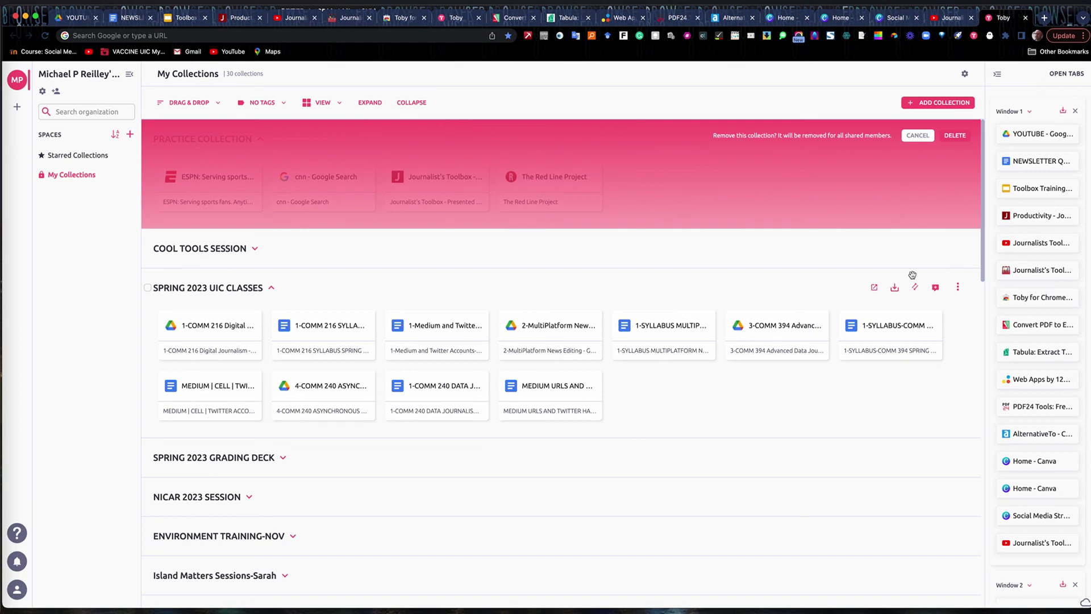
left_click(955, 135)
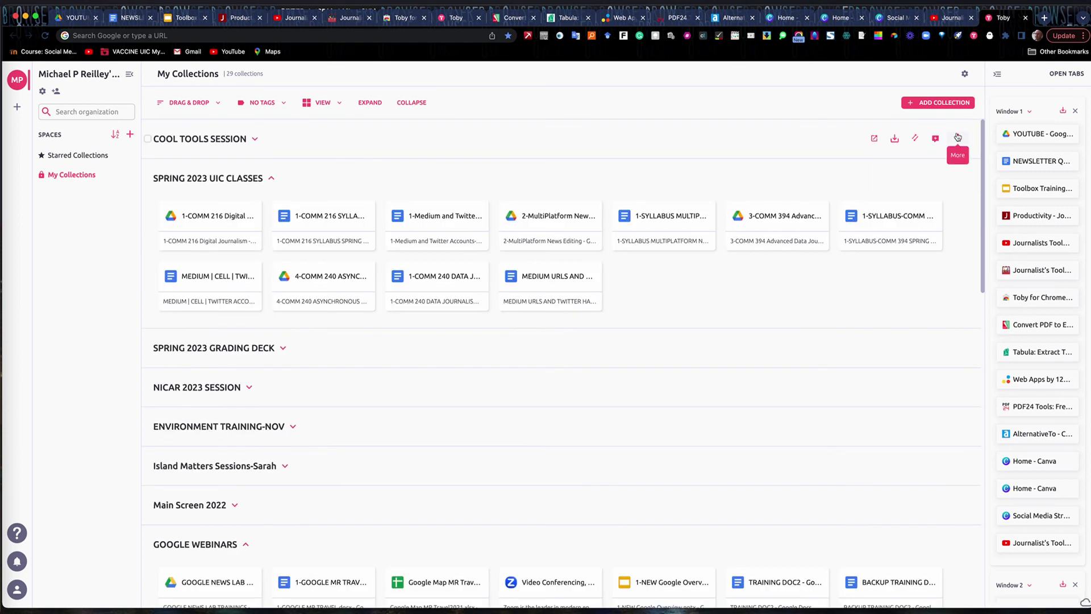